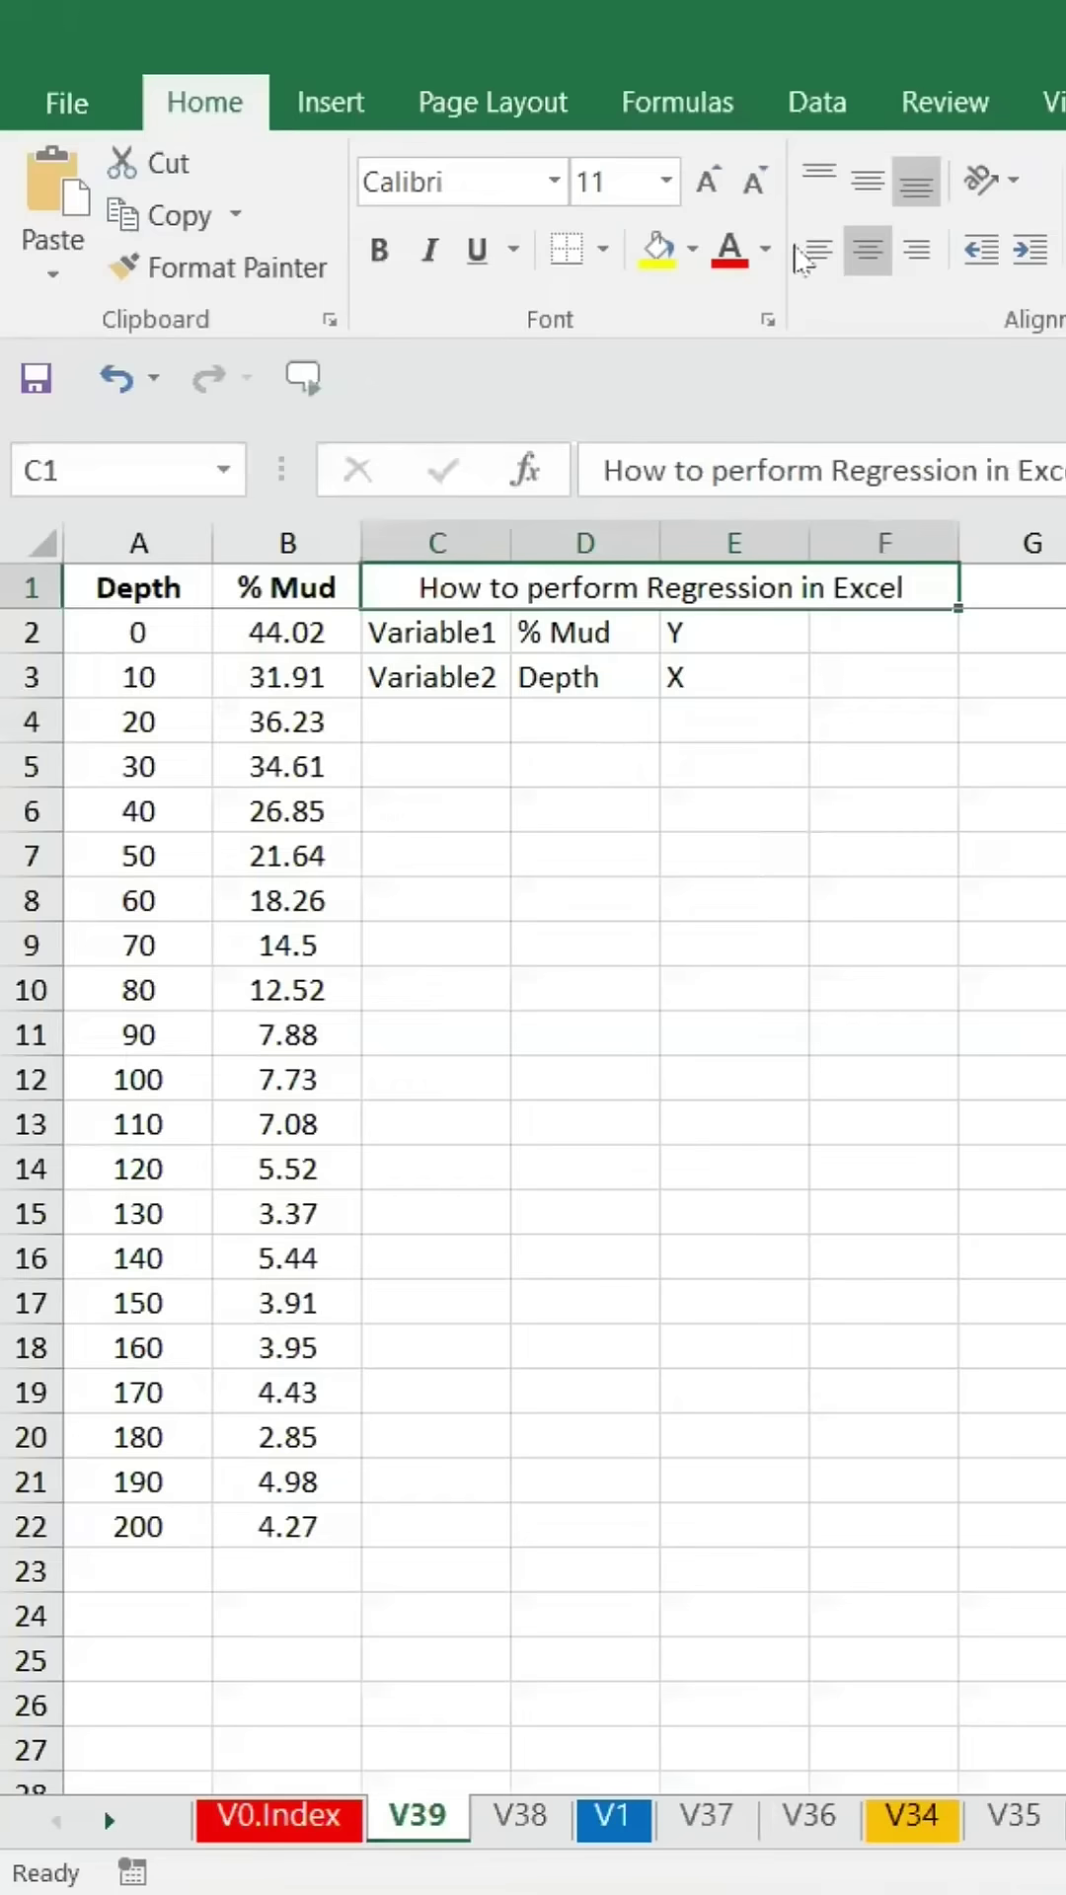
# - Open the Data Analysis tools list from the Data tab to reach Regression
pyautogui.click(818, 104)
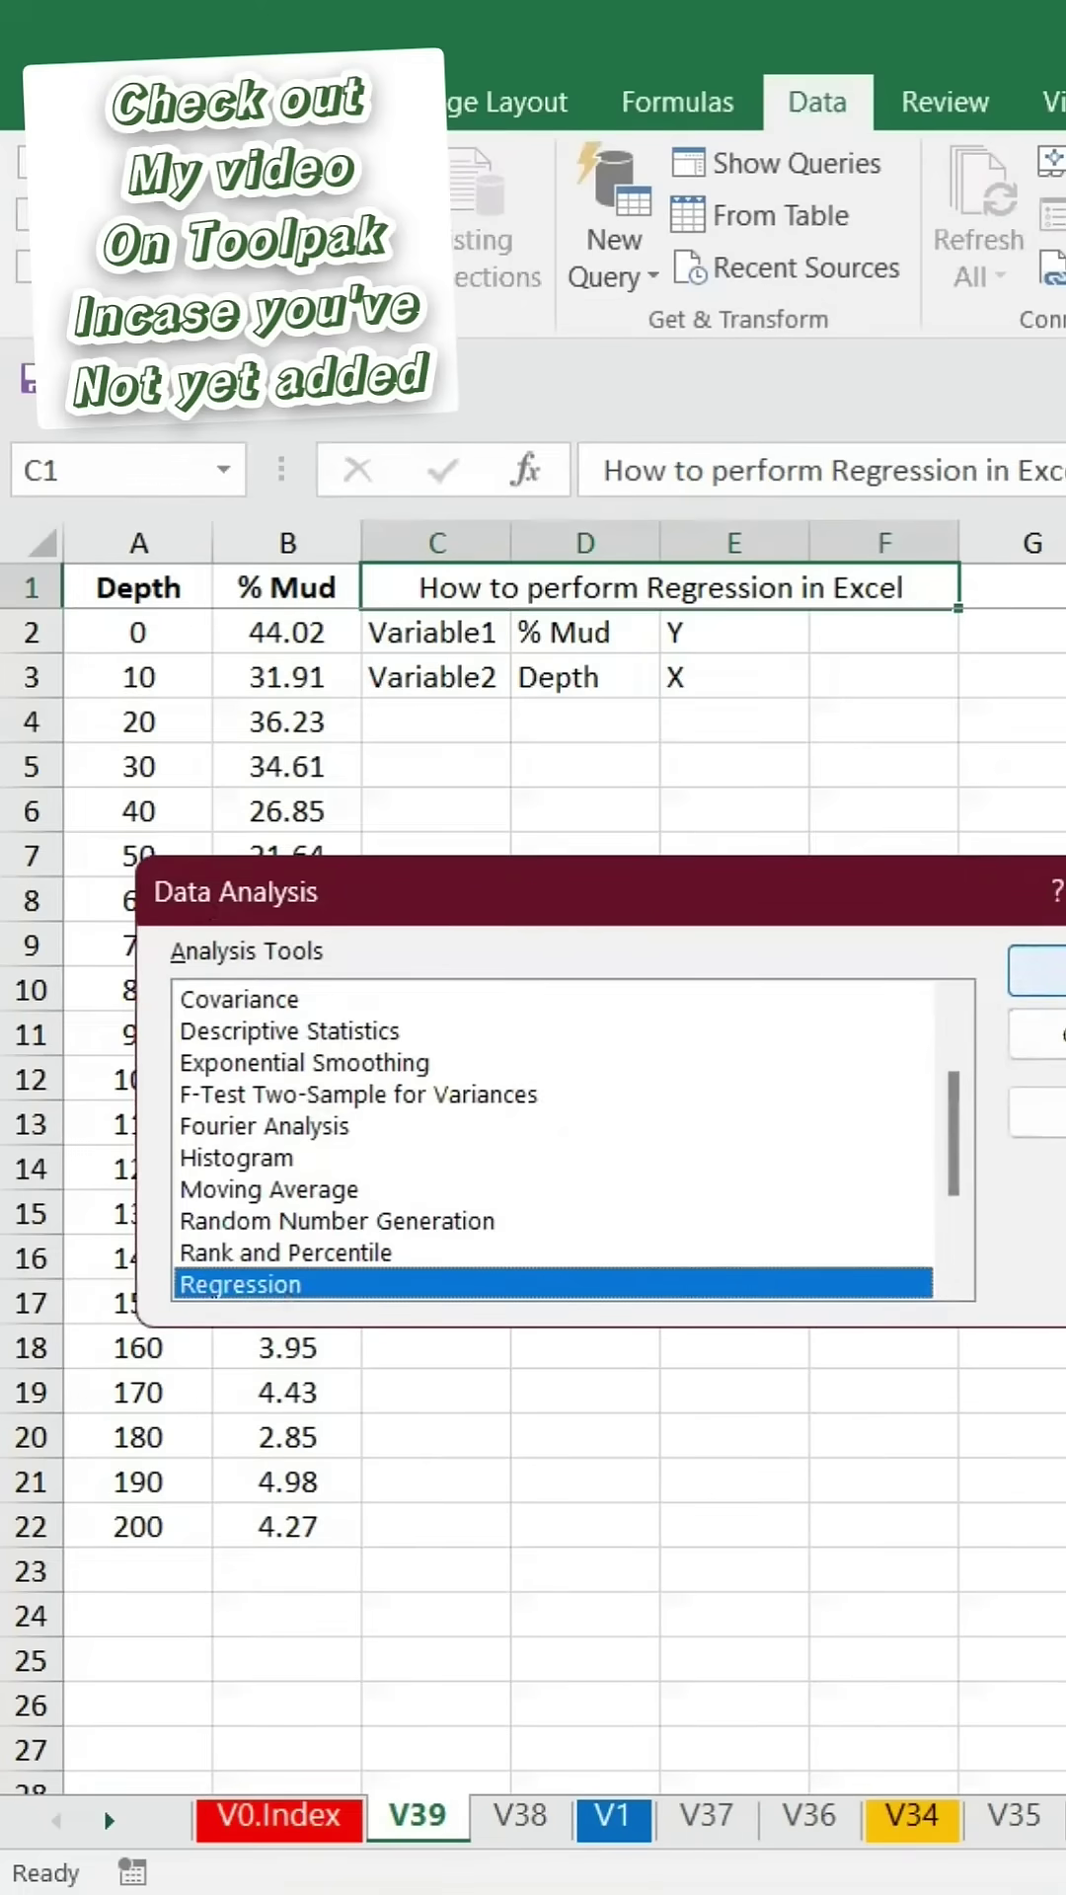
# - Set the regression Input Y Range to % Mud B2:B22 and Input X Range to Depth A2:A22
pyautogui.click(1044, 972)
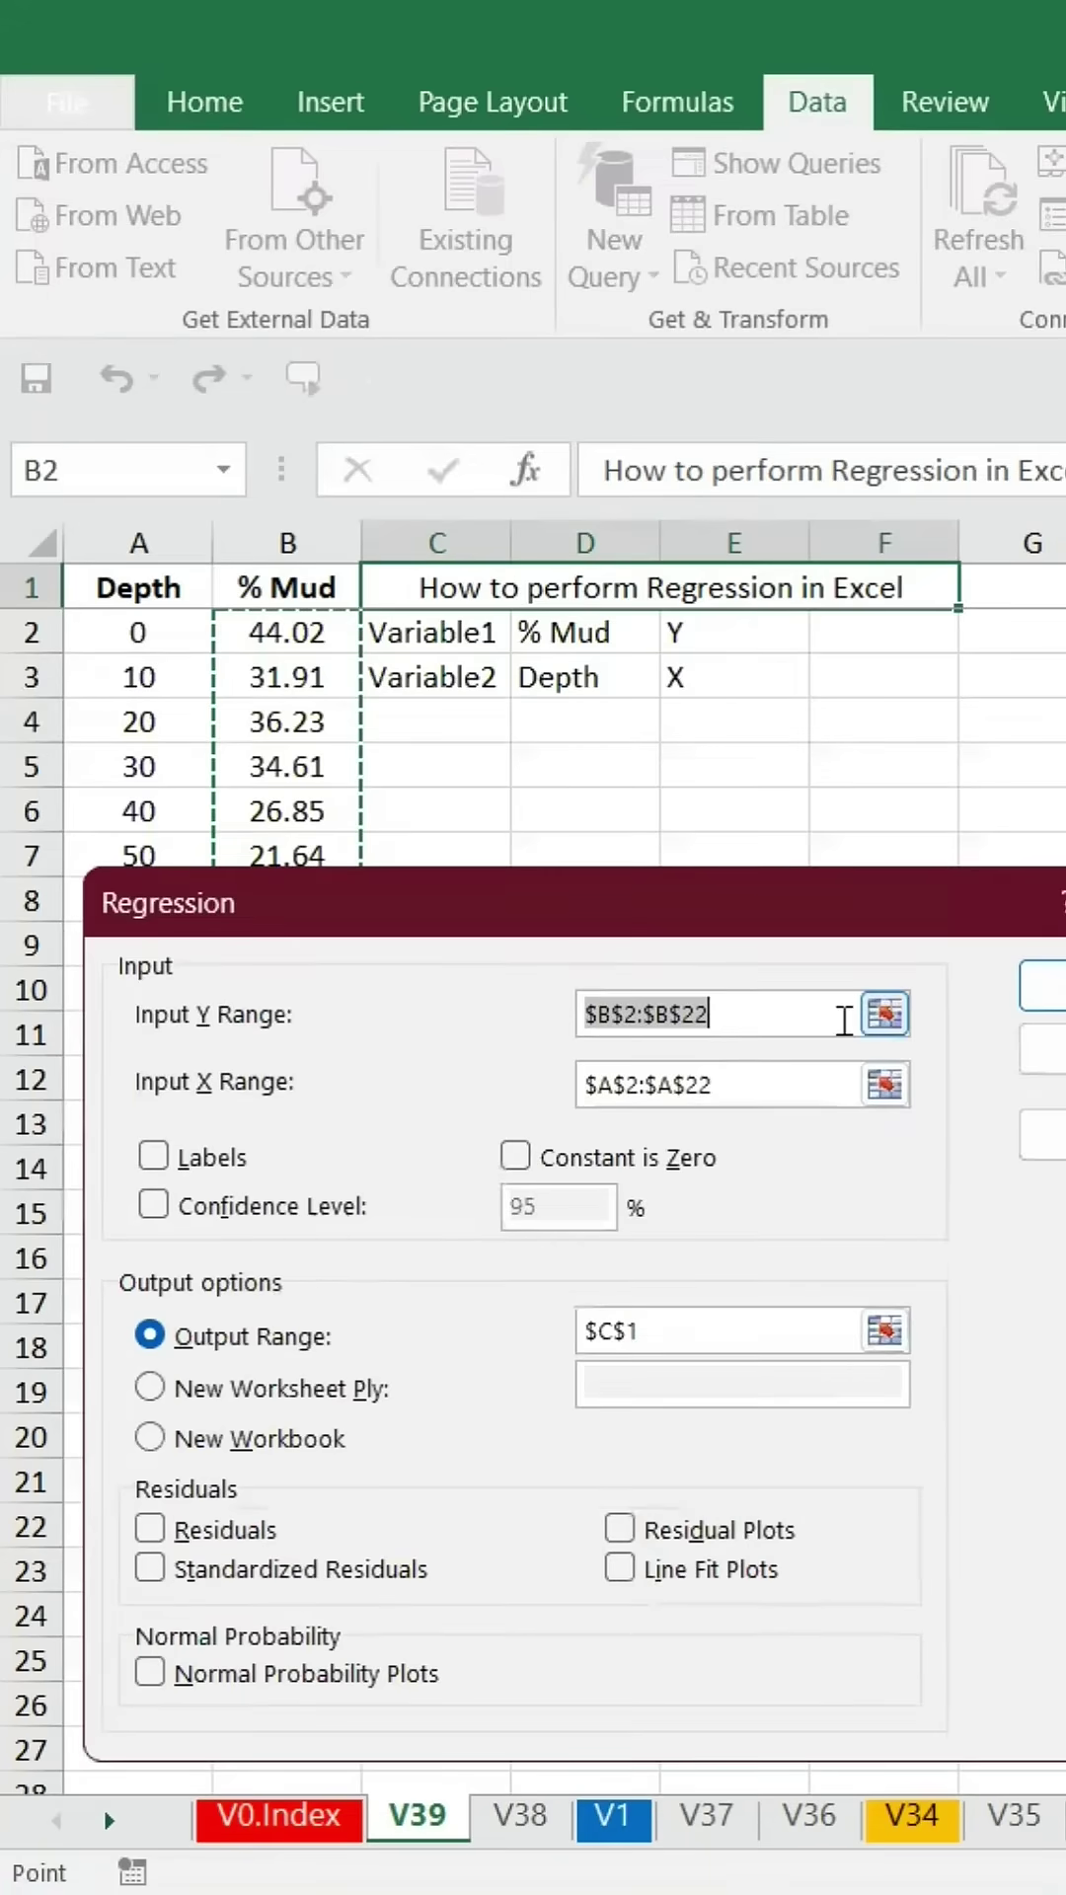
pyautogui.press('BackSpace')
pyautogui.click(886, 1015)
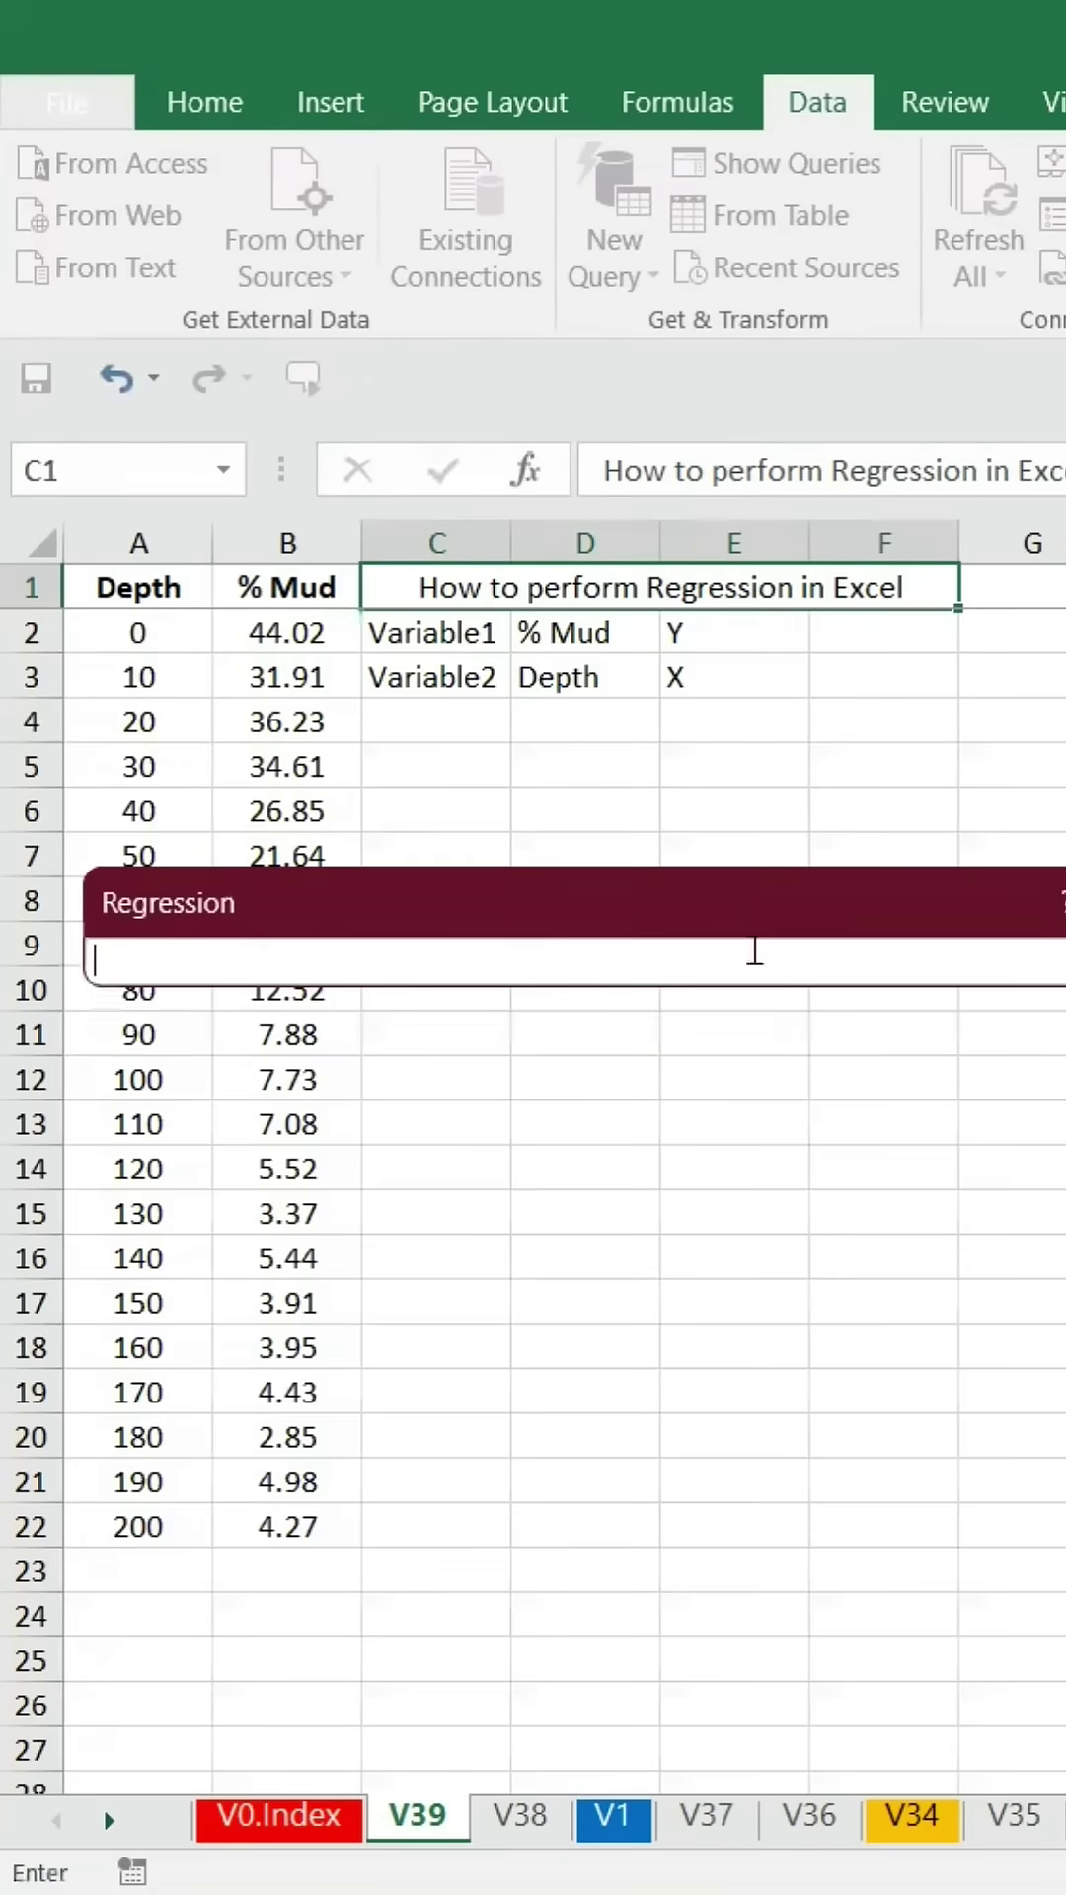
pyautogui.moveTo(274, 632); pyautogui.dragTo(296, 1539)
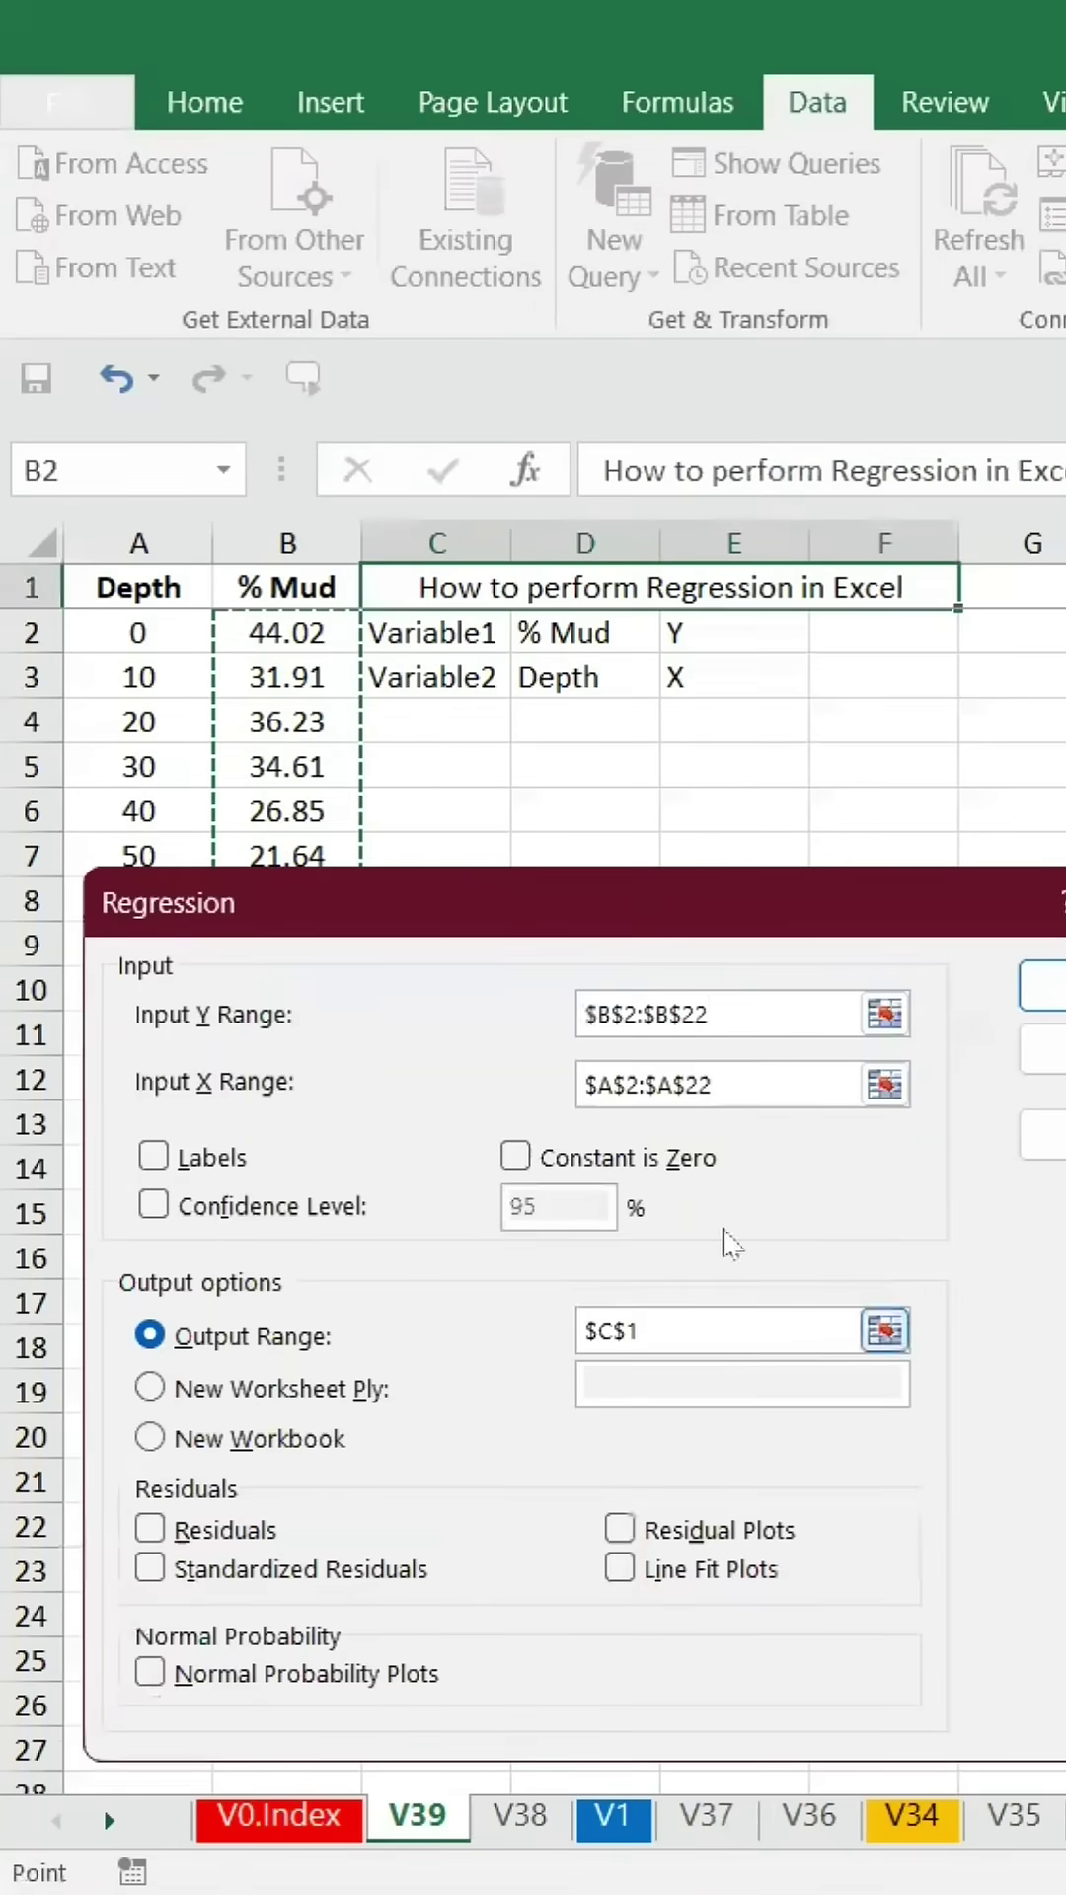
pyautogui.doubleClick(747, 1095)
pyautogui.press('BackSpace')
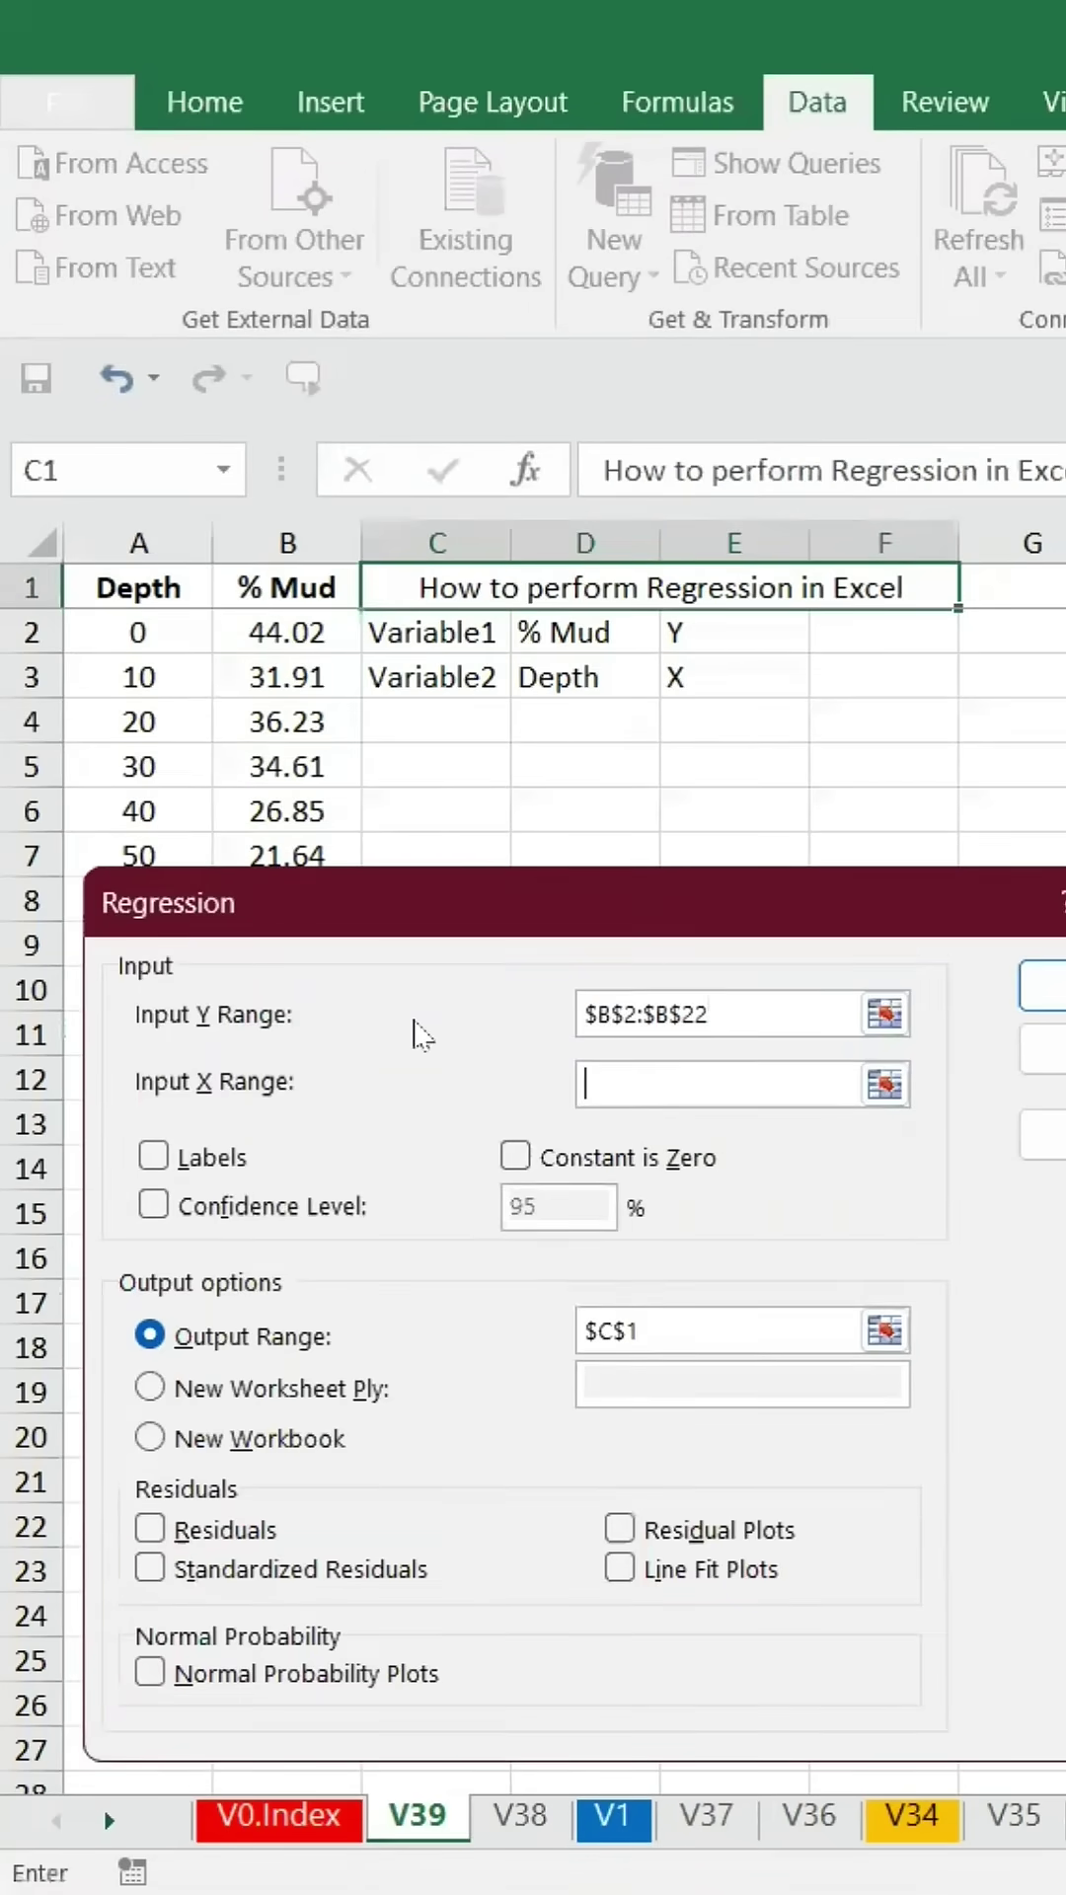
pyautogui.moveTo(143, 632); pyautogui.dragTo(166, 1547)
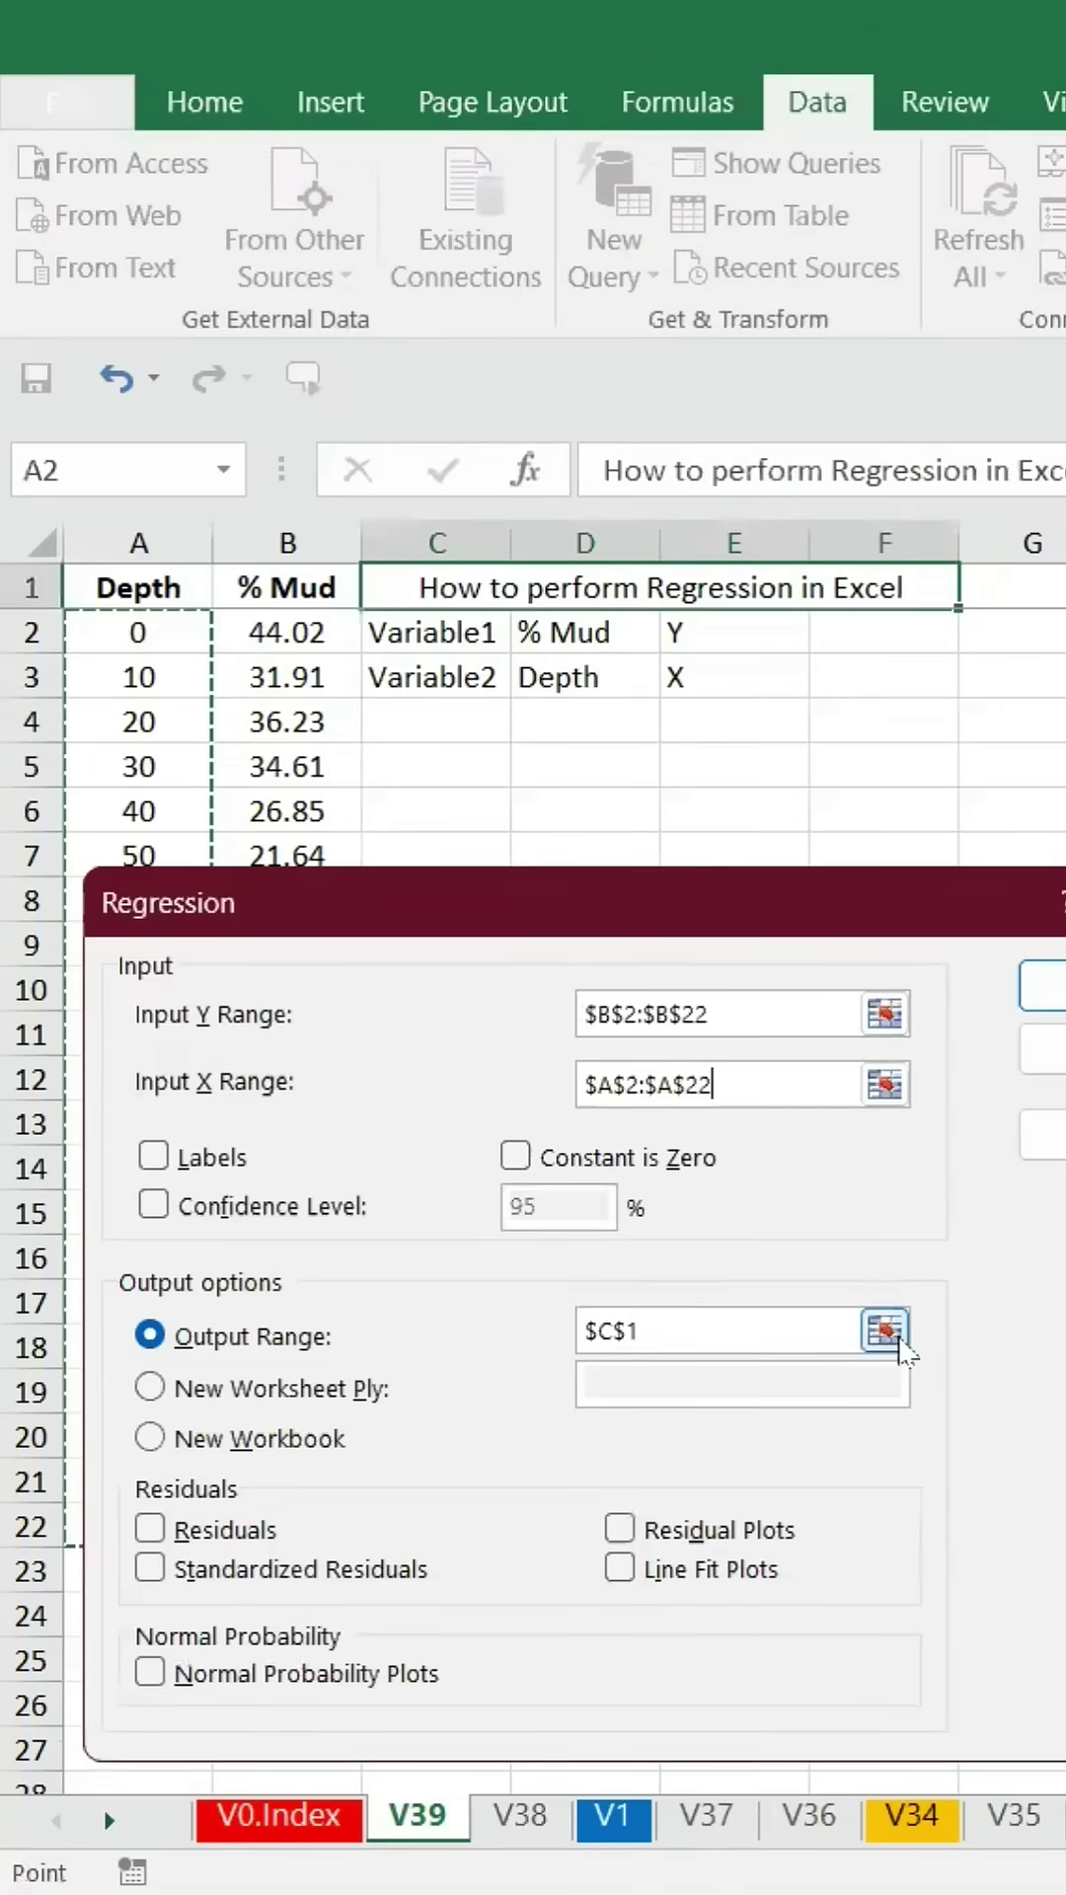
# - Set the output range to A23 and run the regression
pyautogui.click(884, 1332)
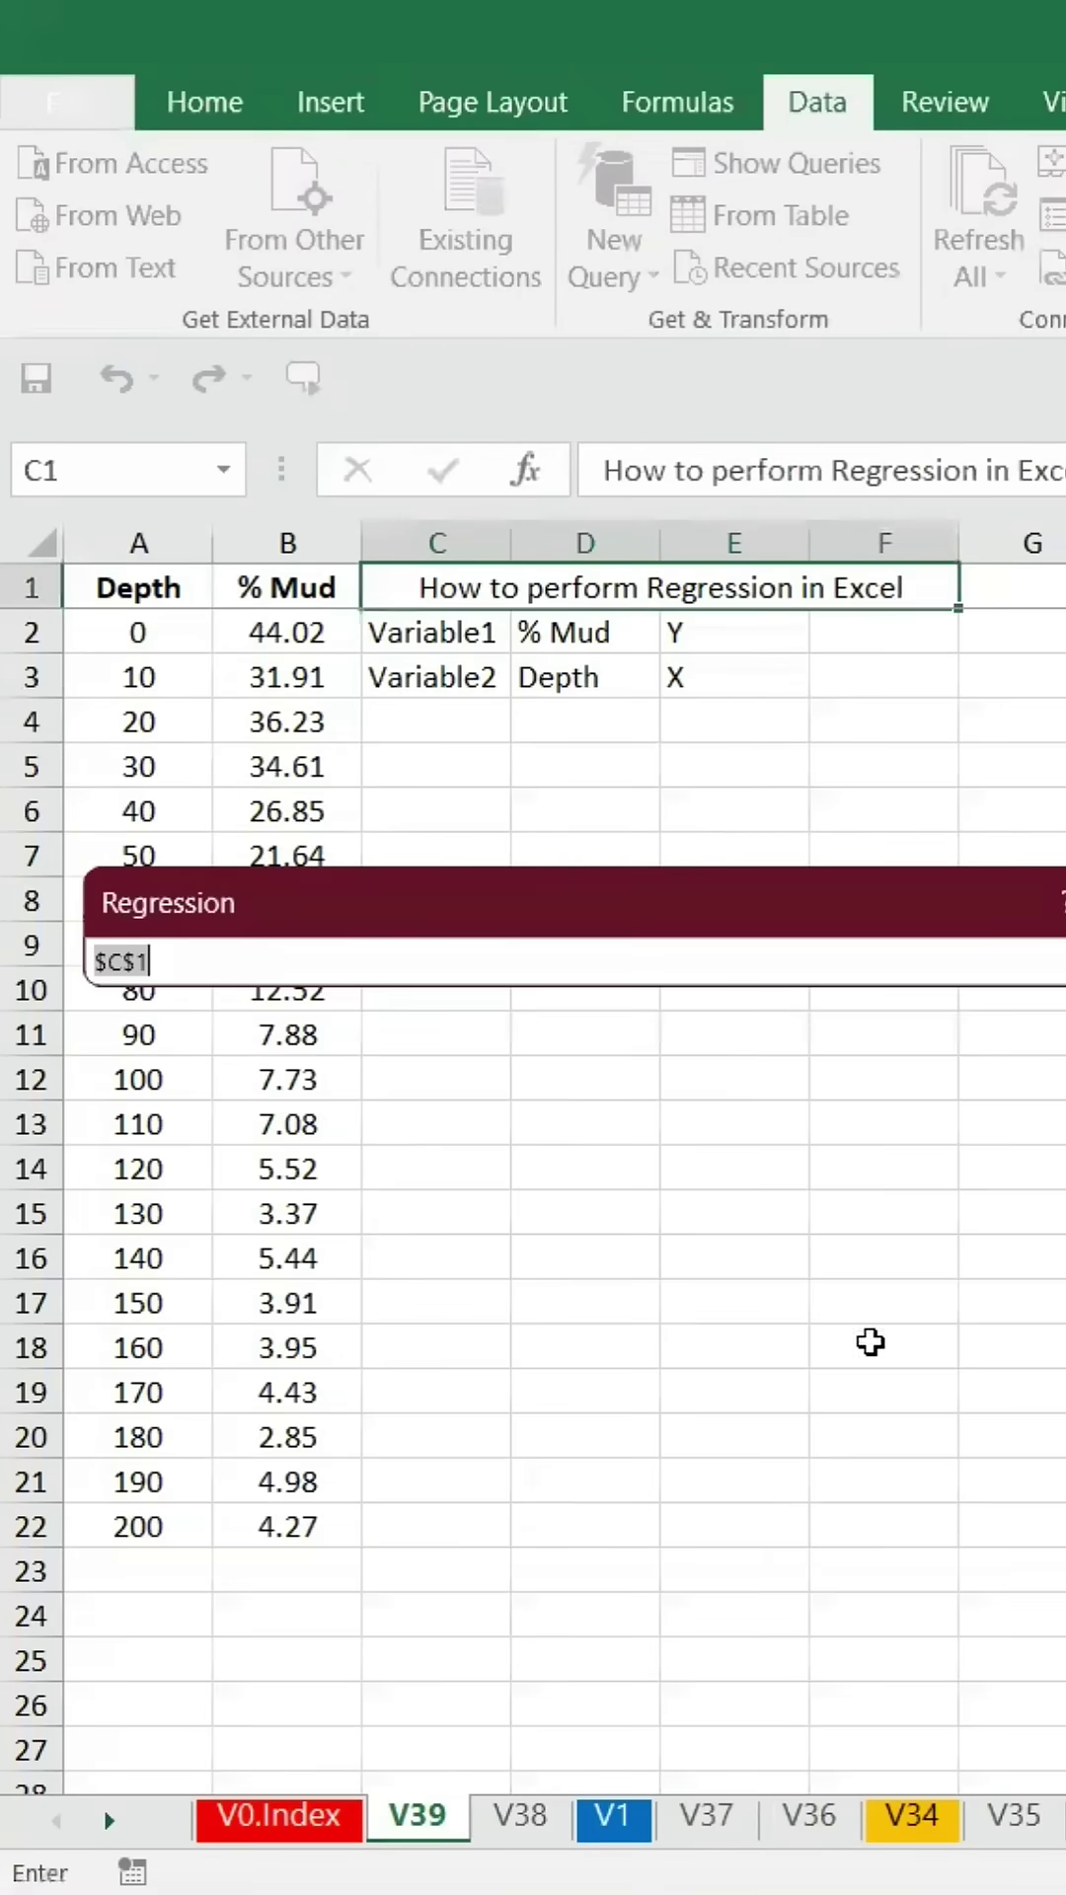
pyautogui.click(1058, 1168)
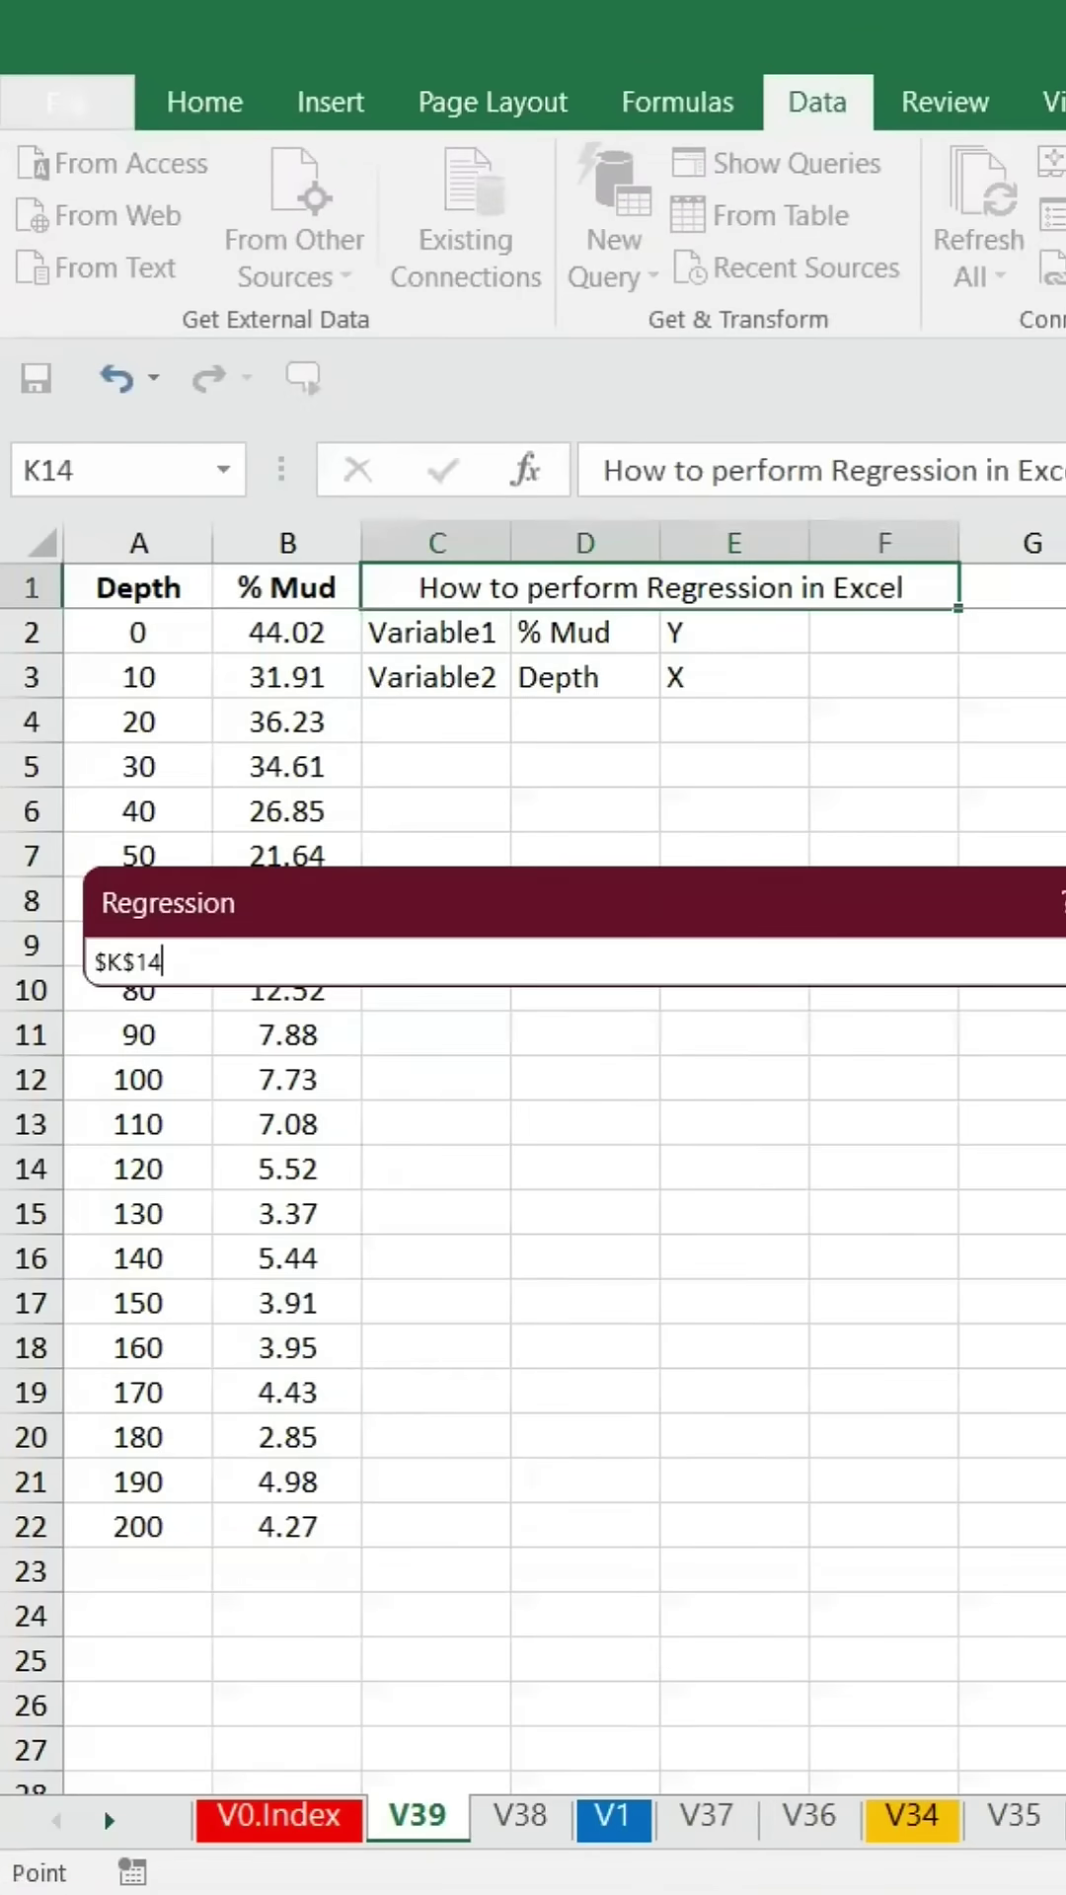
pyautogui.click(142, 1580)
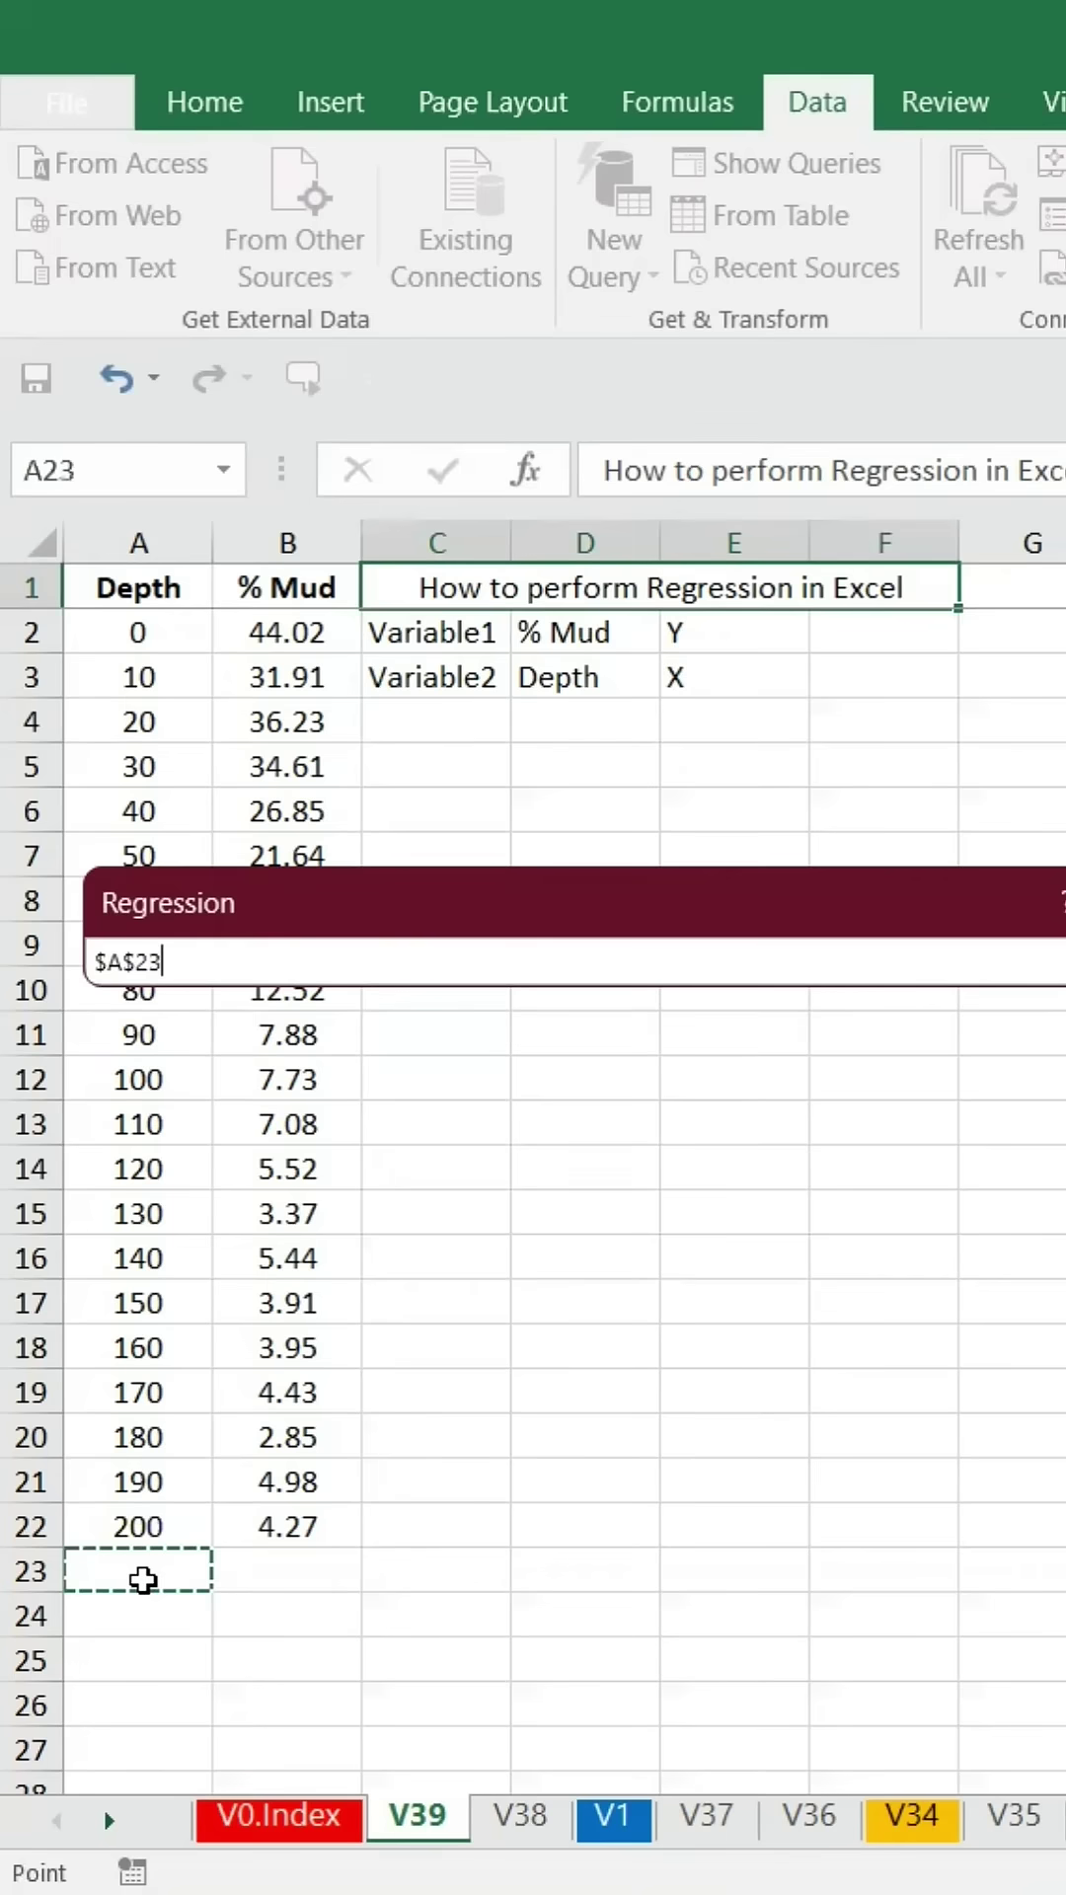
pyautogui.press('Return')
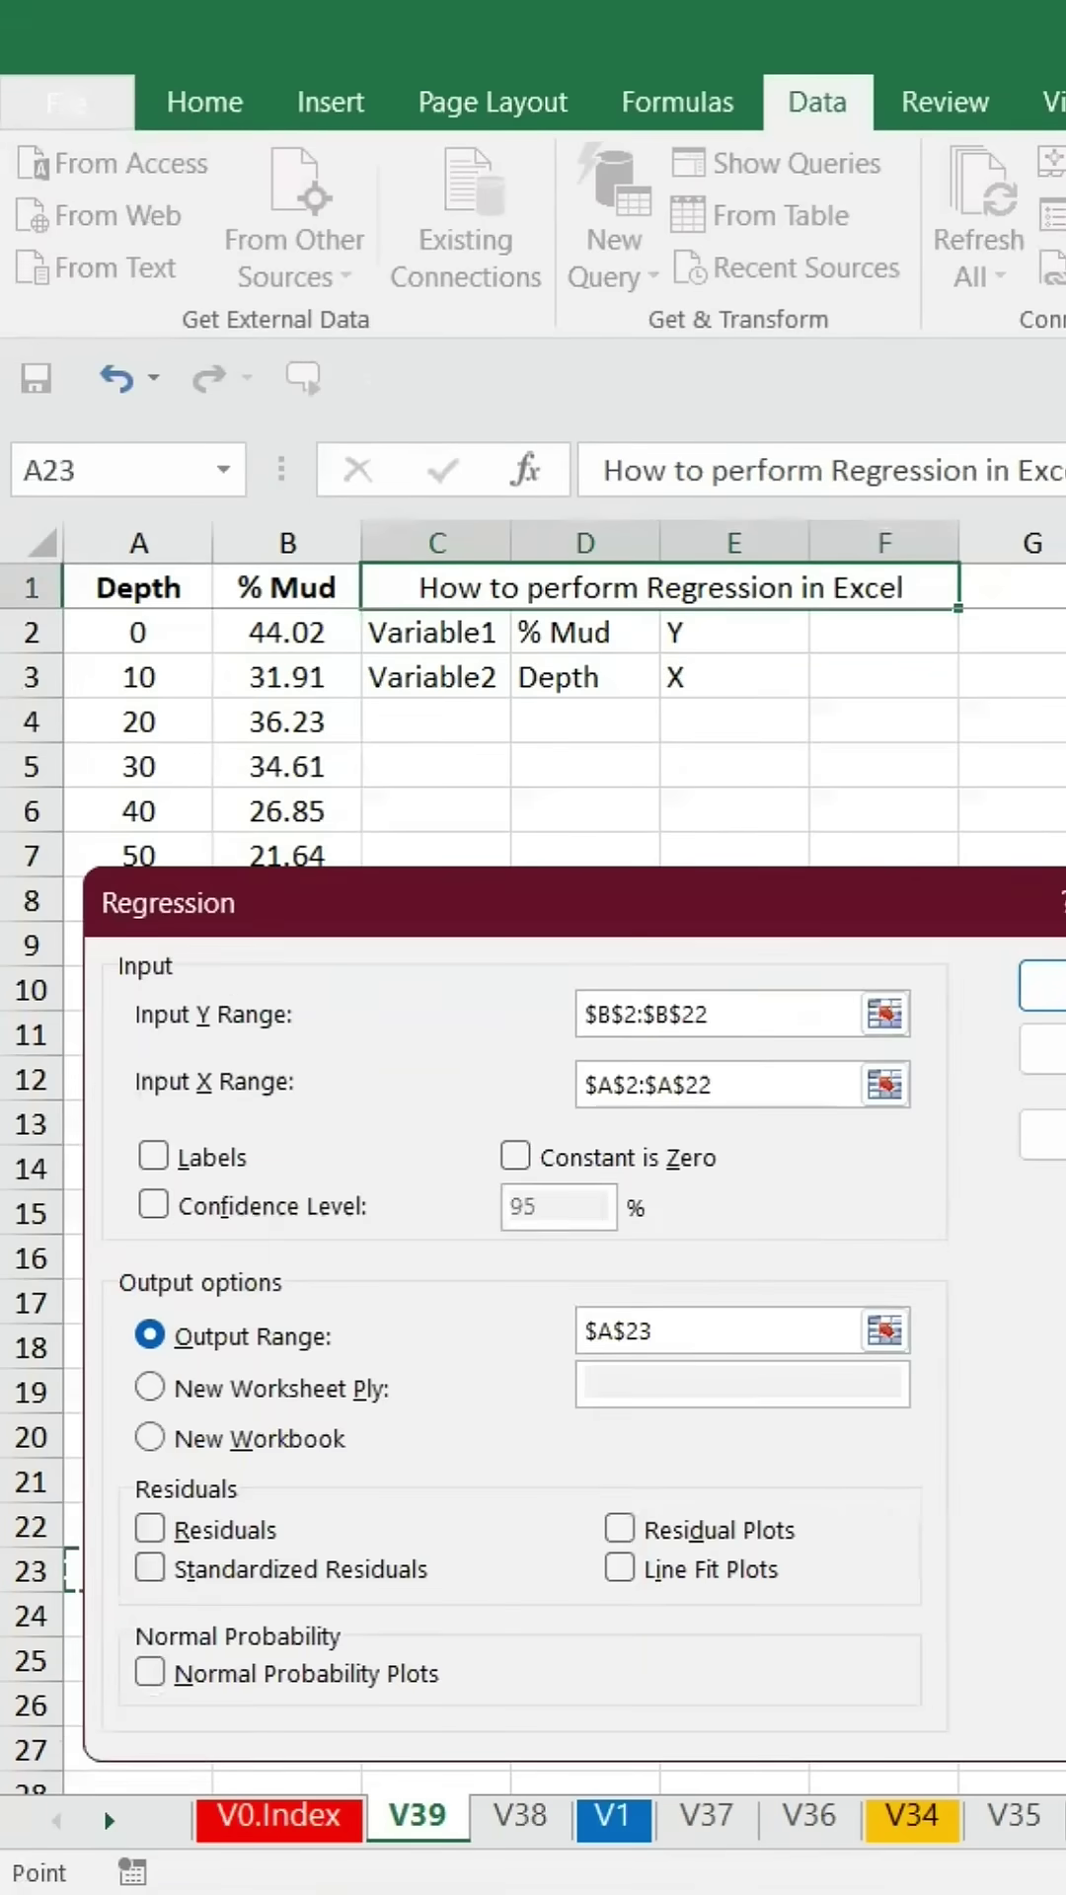
pyautogui.press('Return')
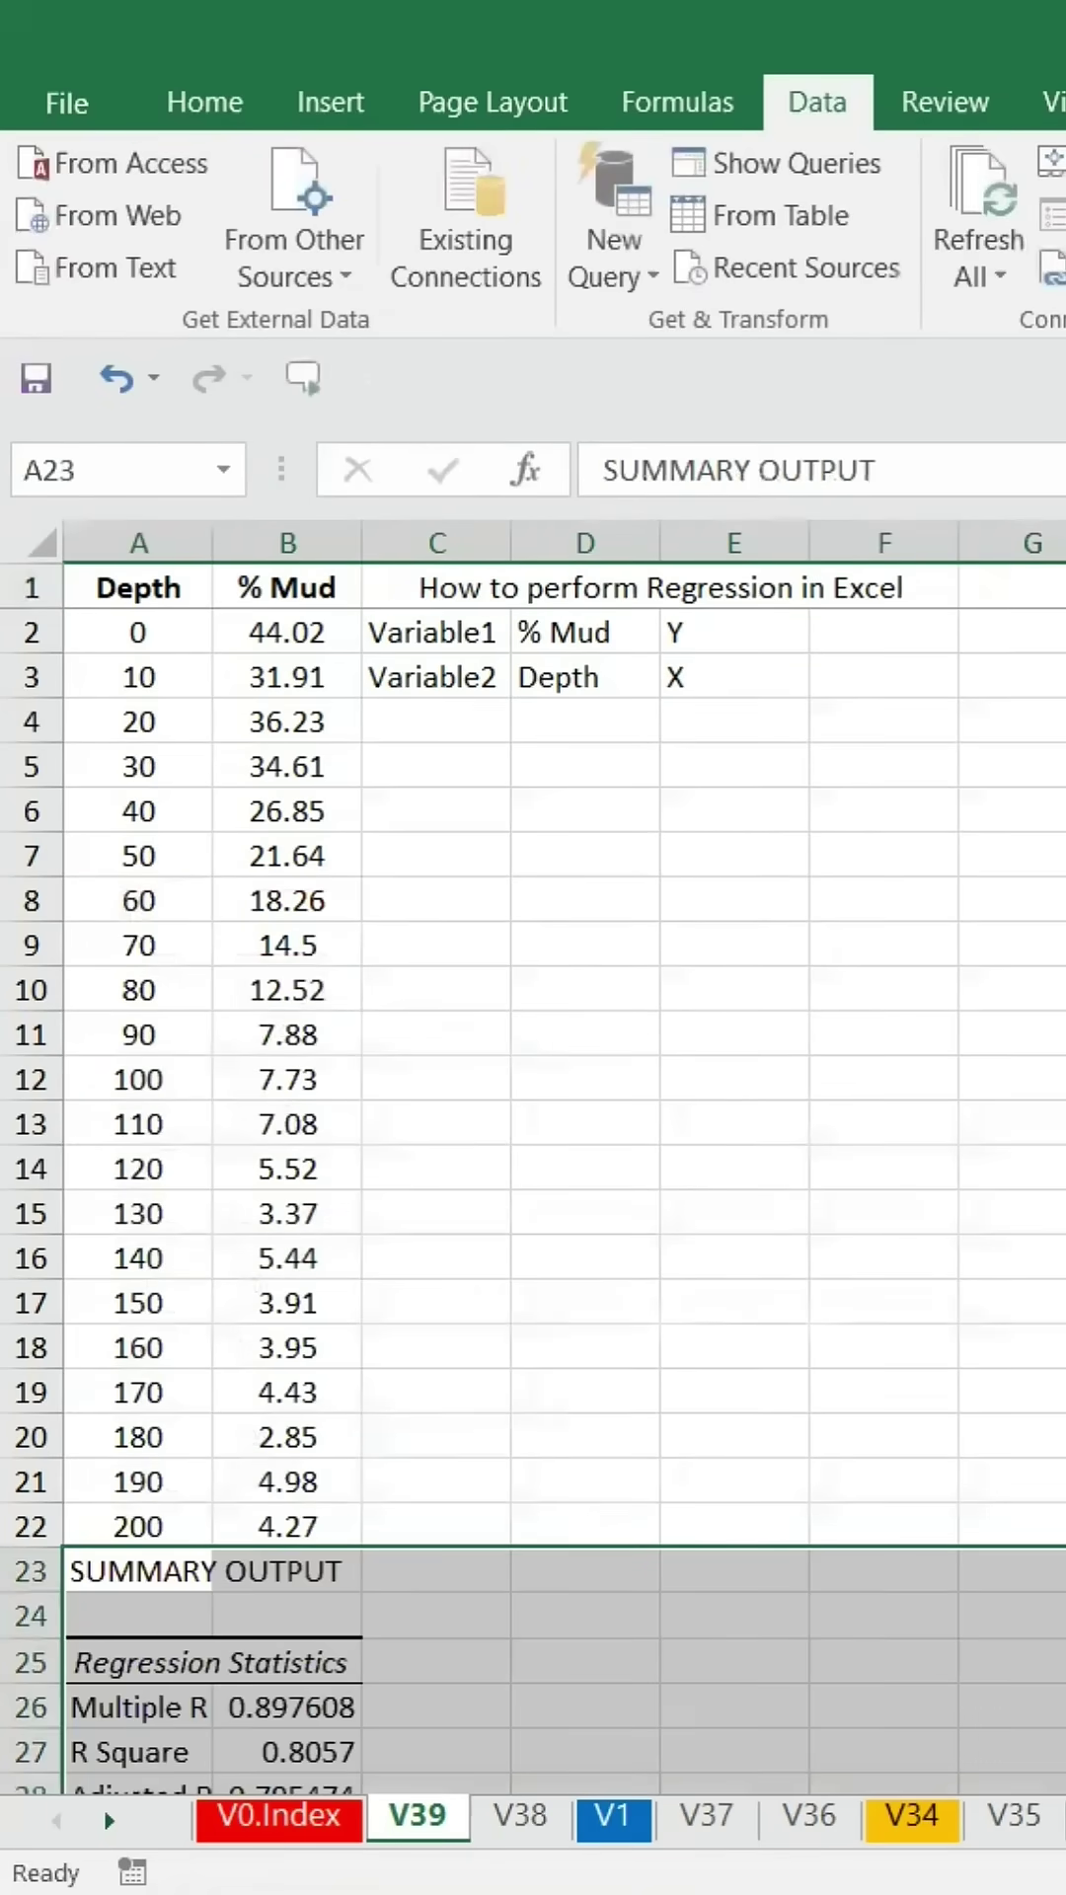
pyautogui.scroll(-1, 533, 1184)
pyautogui.scroll(-3, 533, 1185)
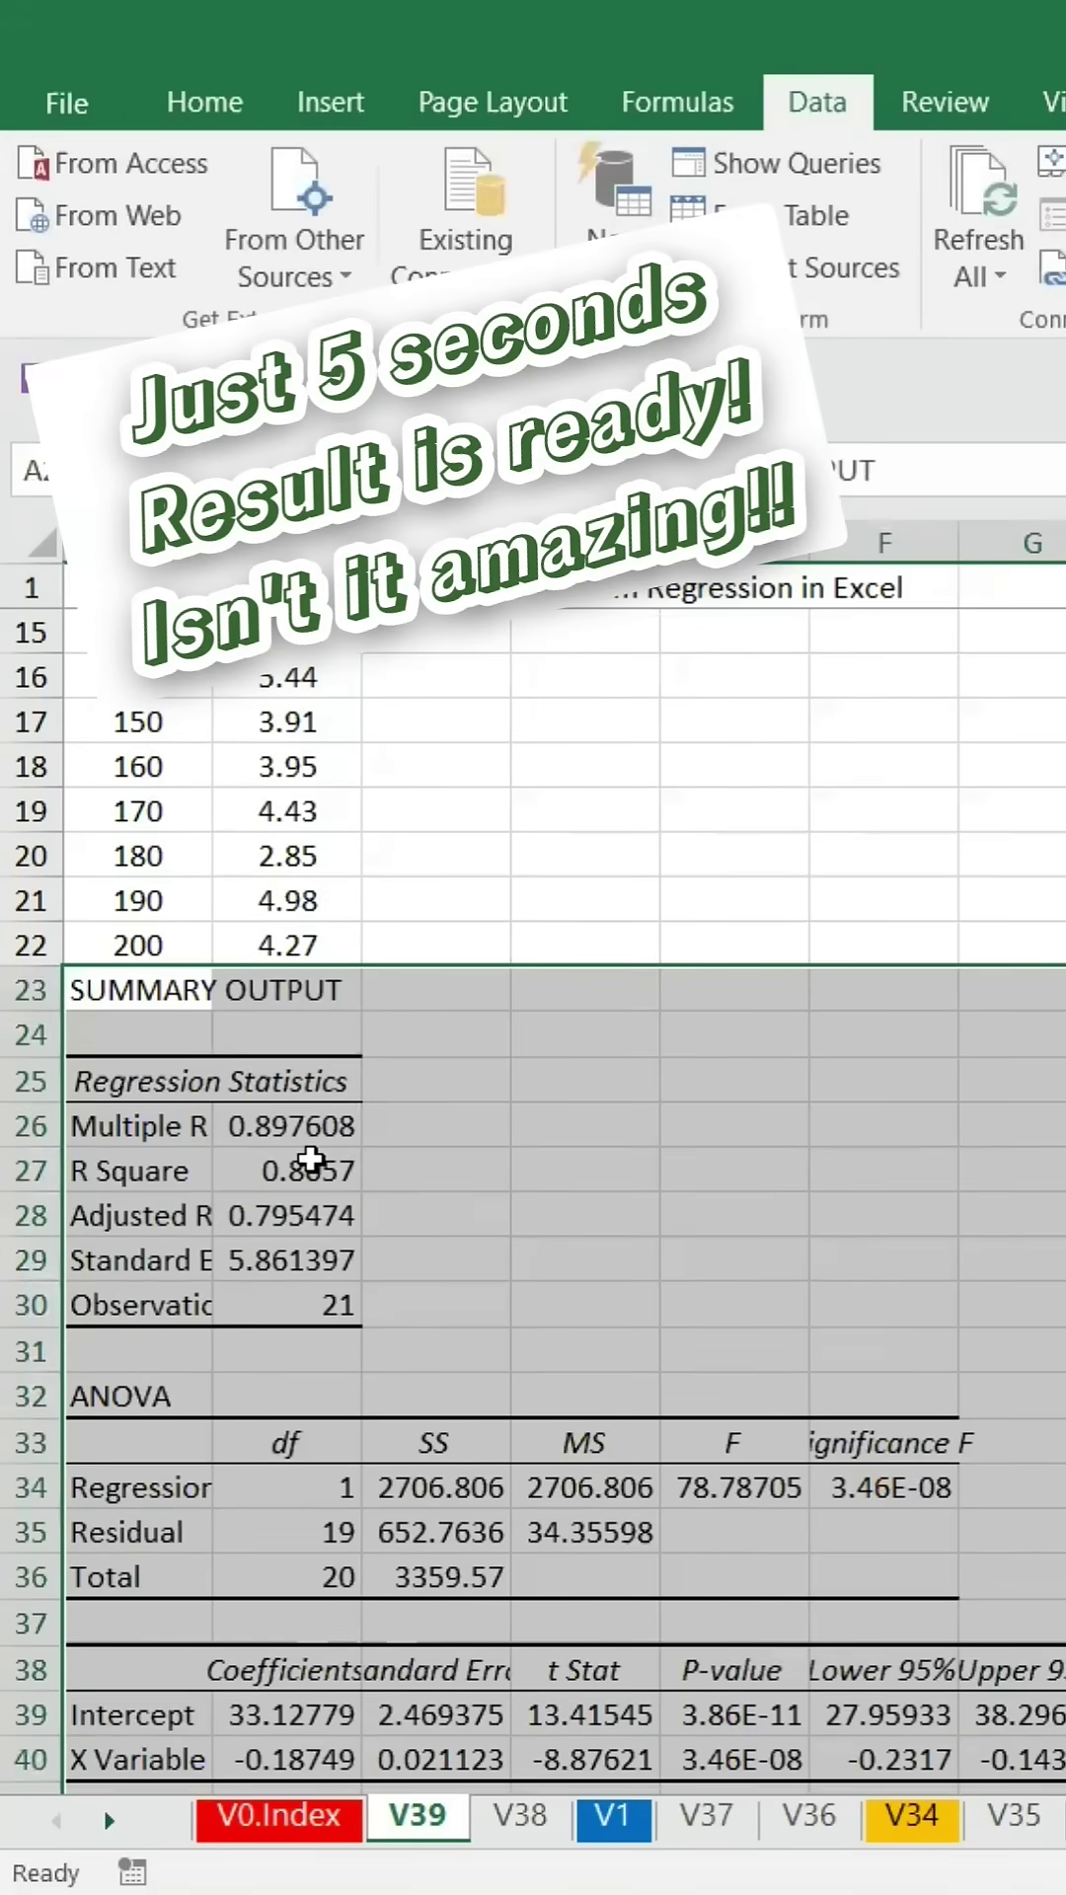
pyautogui.click(308, 1161)
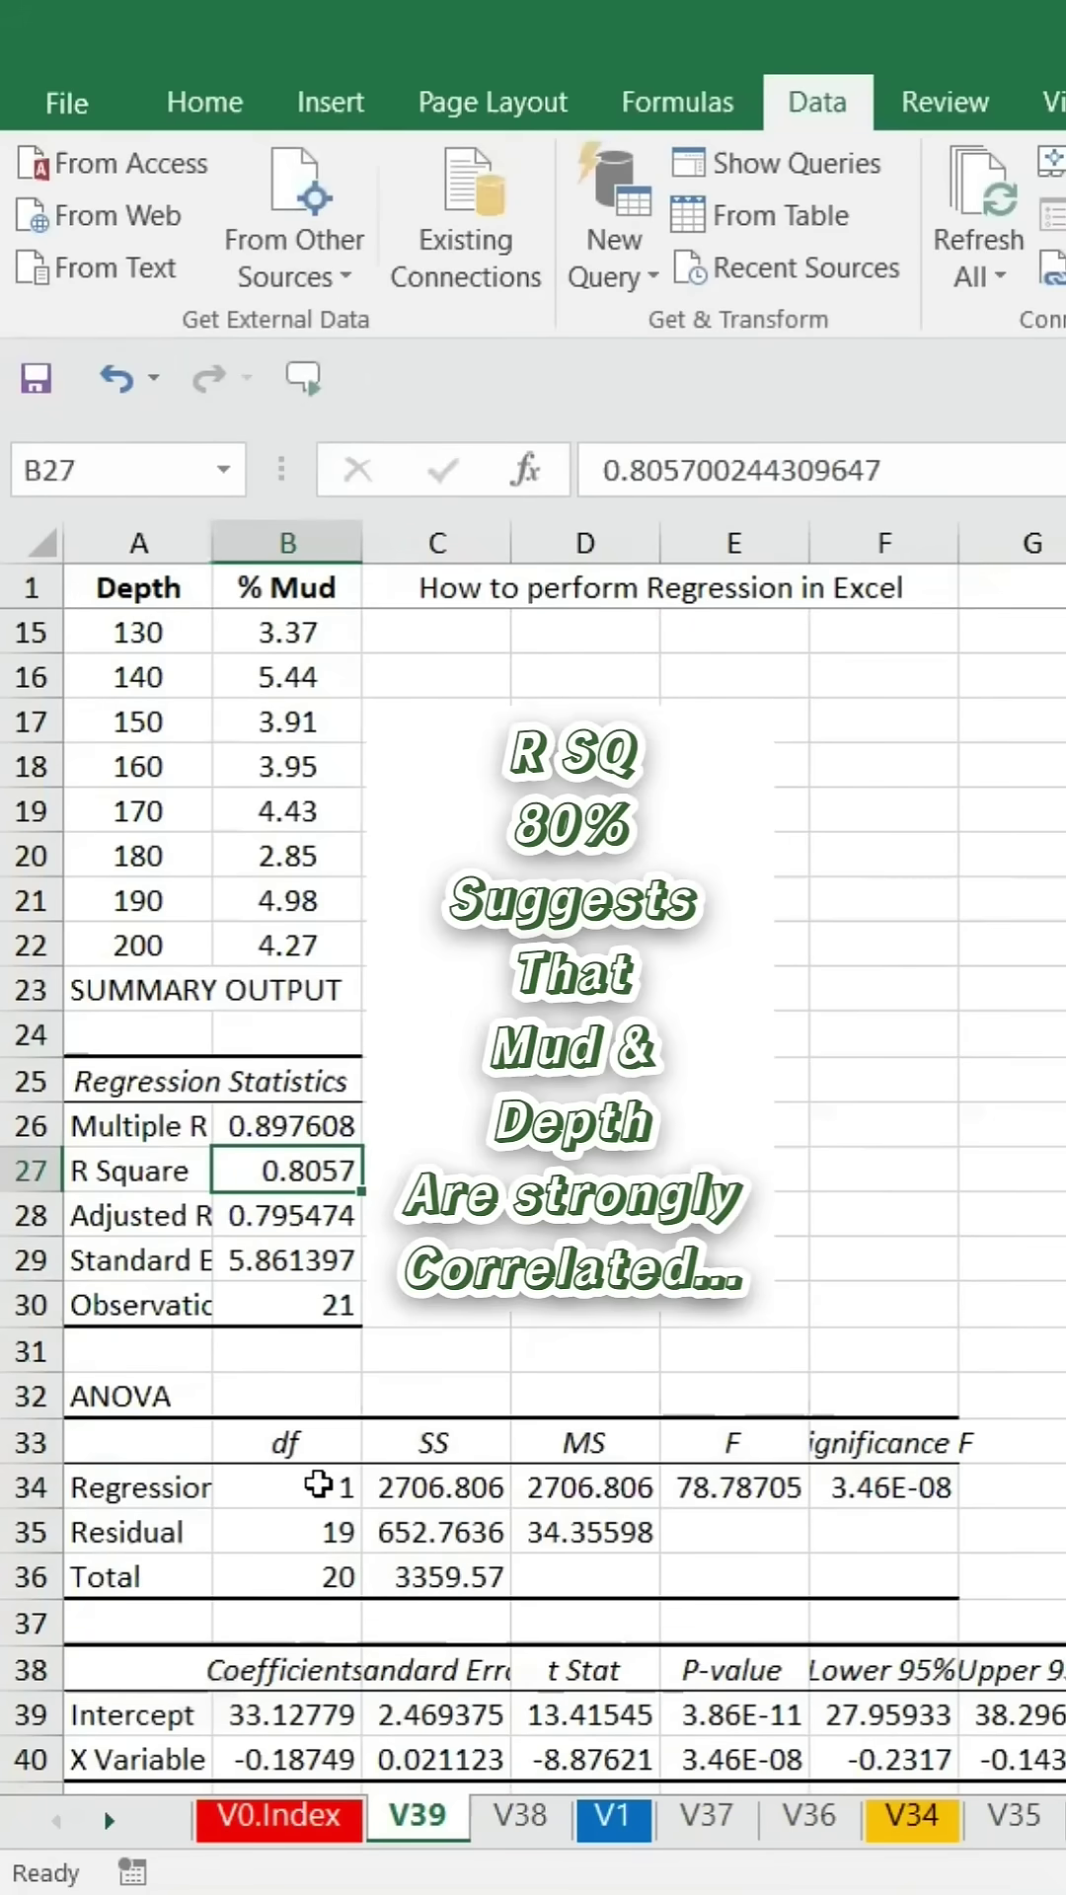
pyautogui.press('Down')
pyautogui.press('Down')
pyautogui.press('Down')
pyautogui.press('Down')
pyautogui.press('Down')
pyautogui.press('Down')
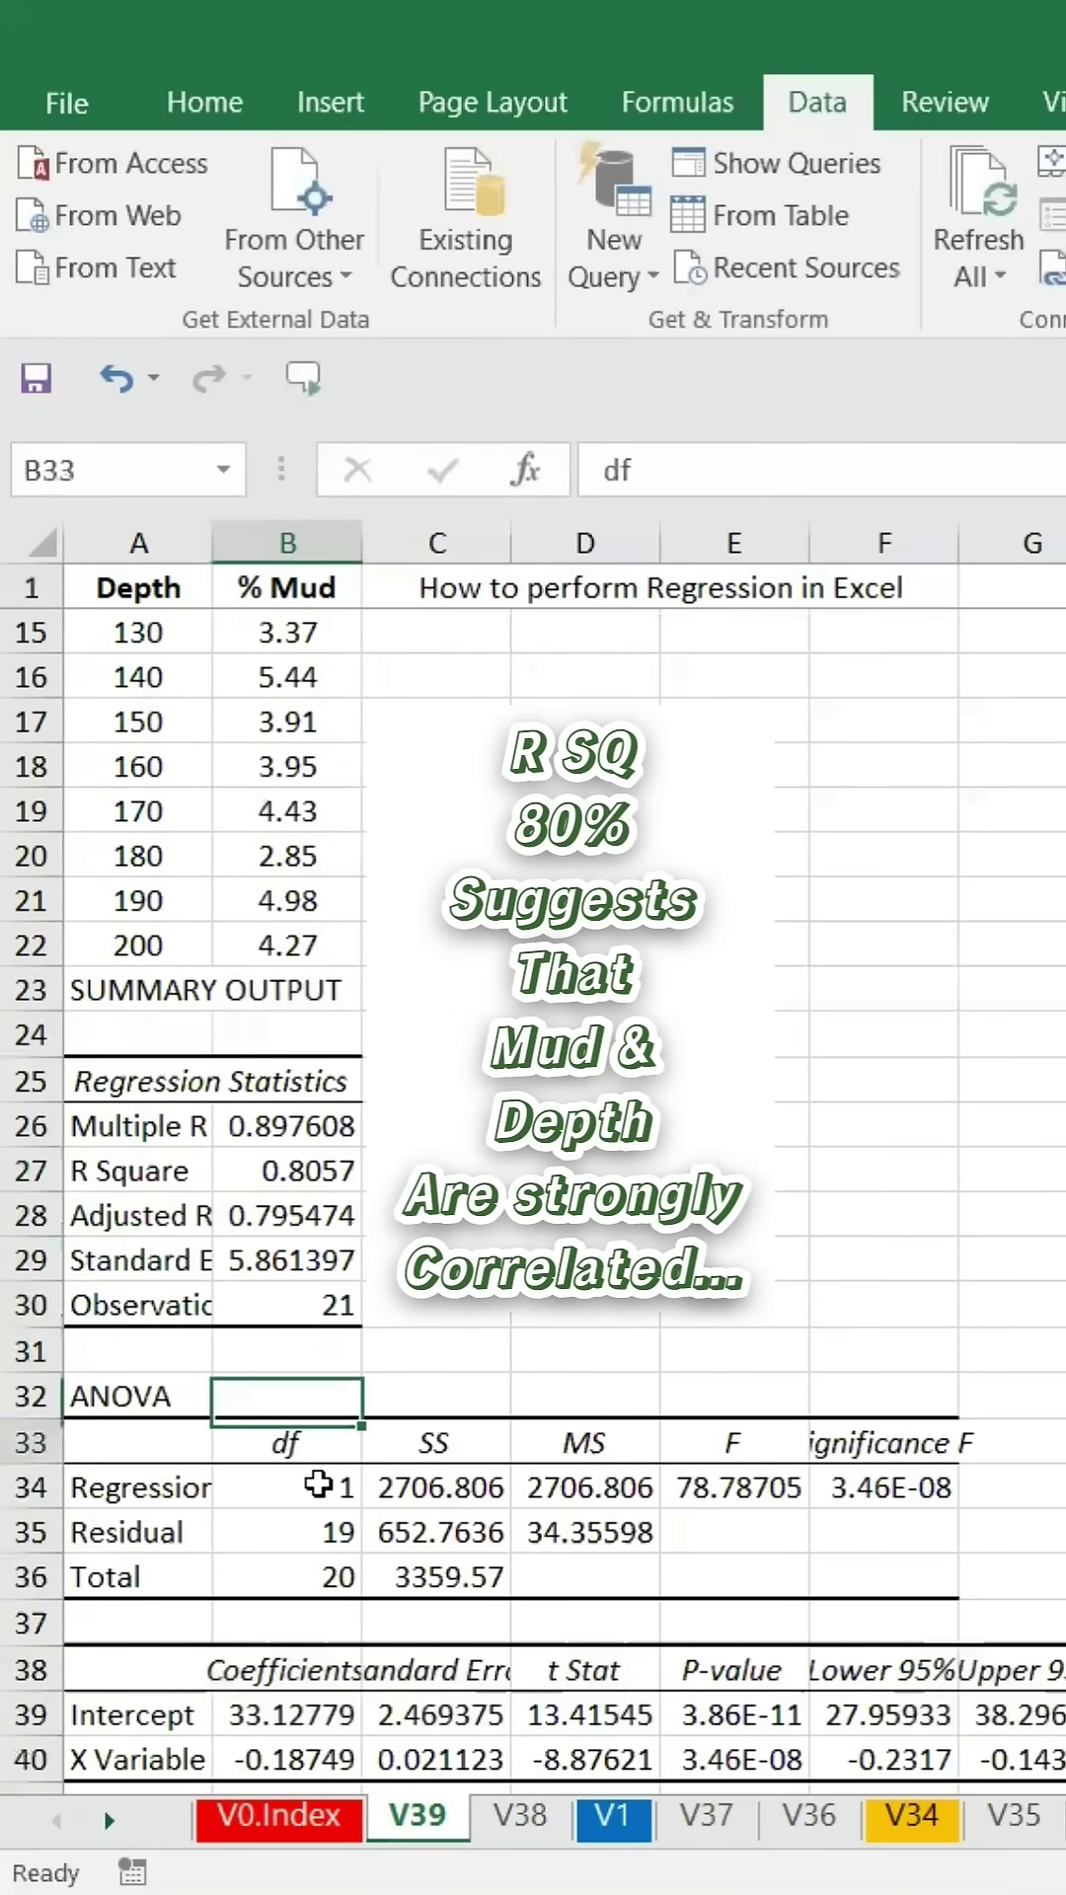
pyautogui.press('Down')
pyautogui.press('Down')
pyautogui.press('Down')
pyautogui.press('Down')
pyautogui.press('Down')
pyautogui.press('Down')
pyautogui.press('Down')
pyautogui.press('Down')
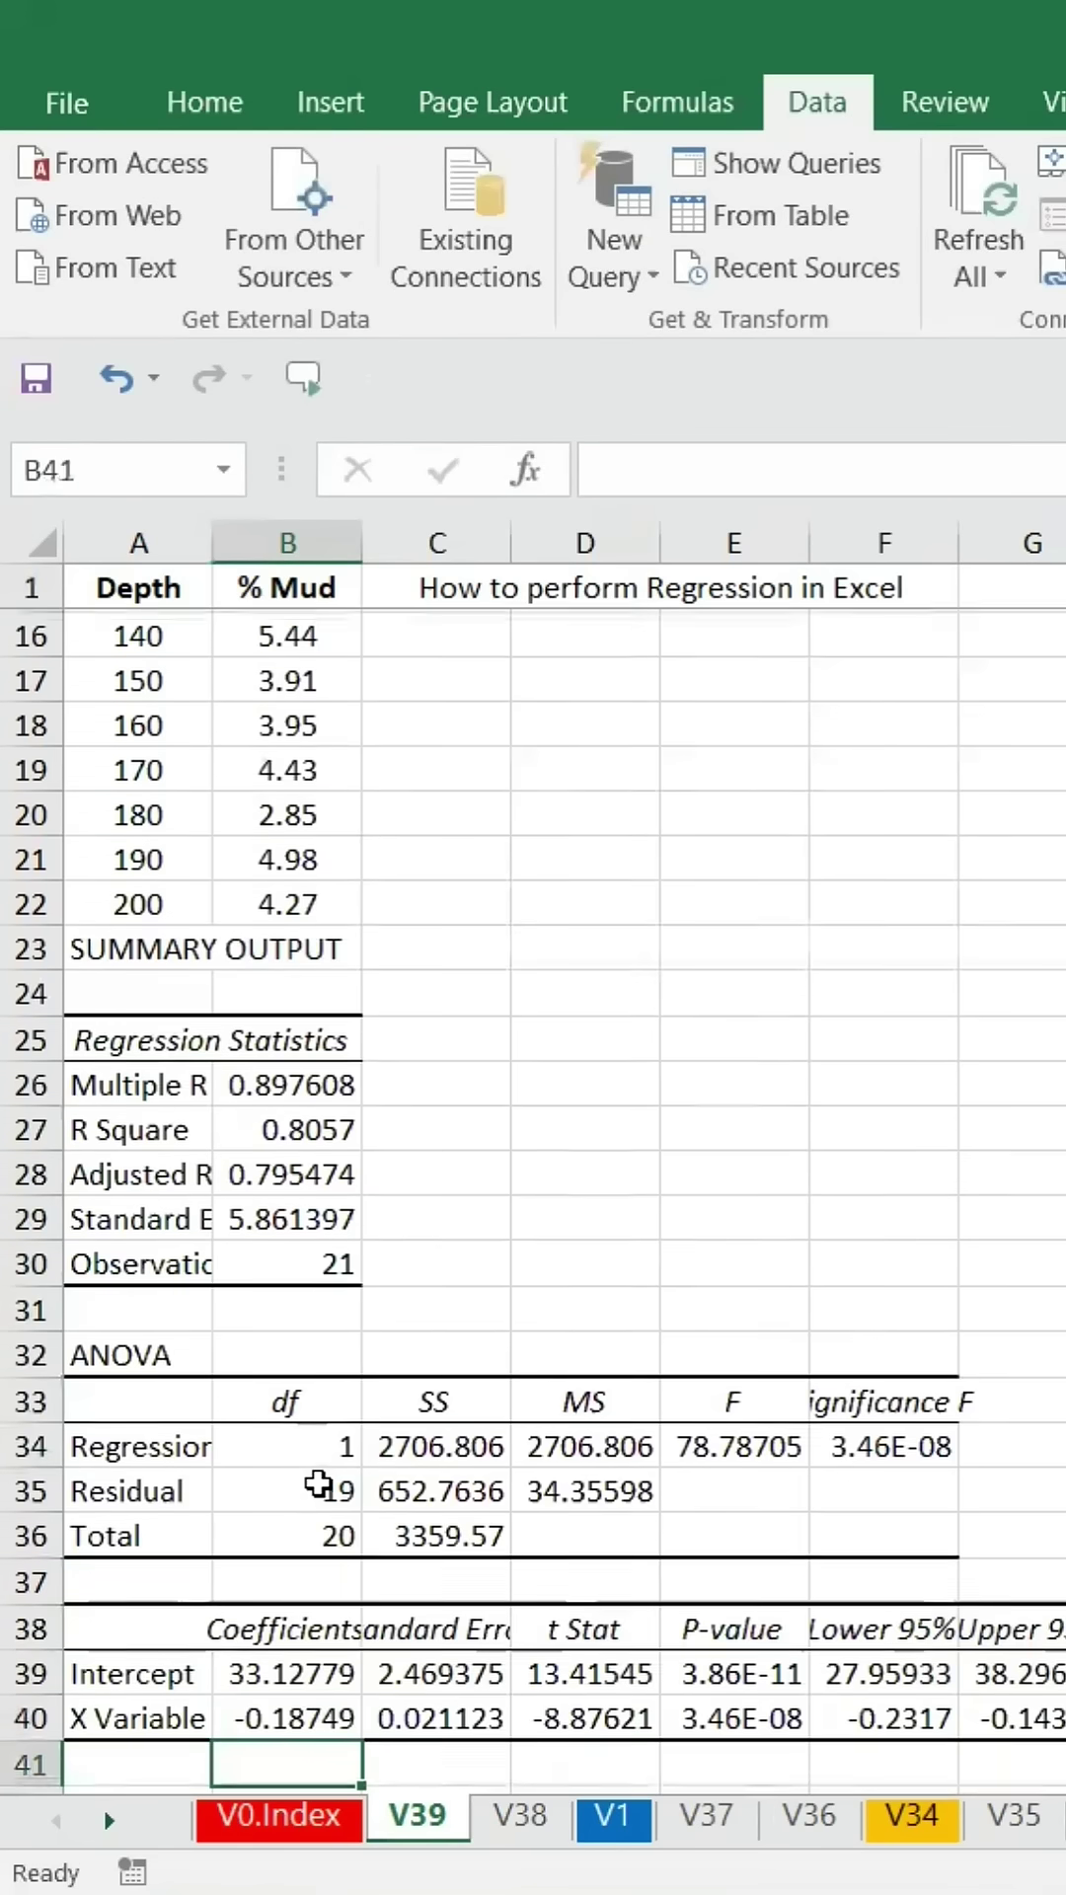
pyautogui.press('Down')
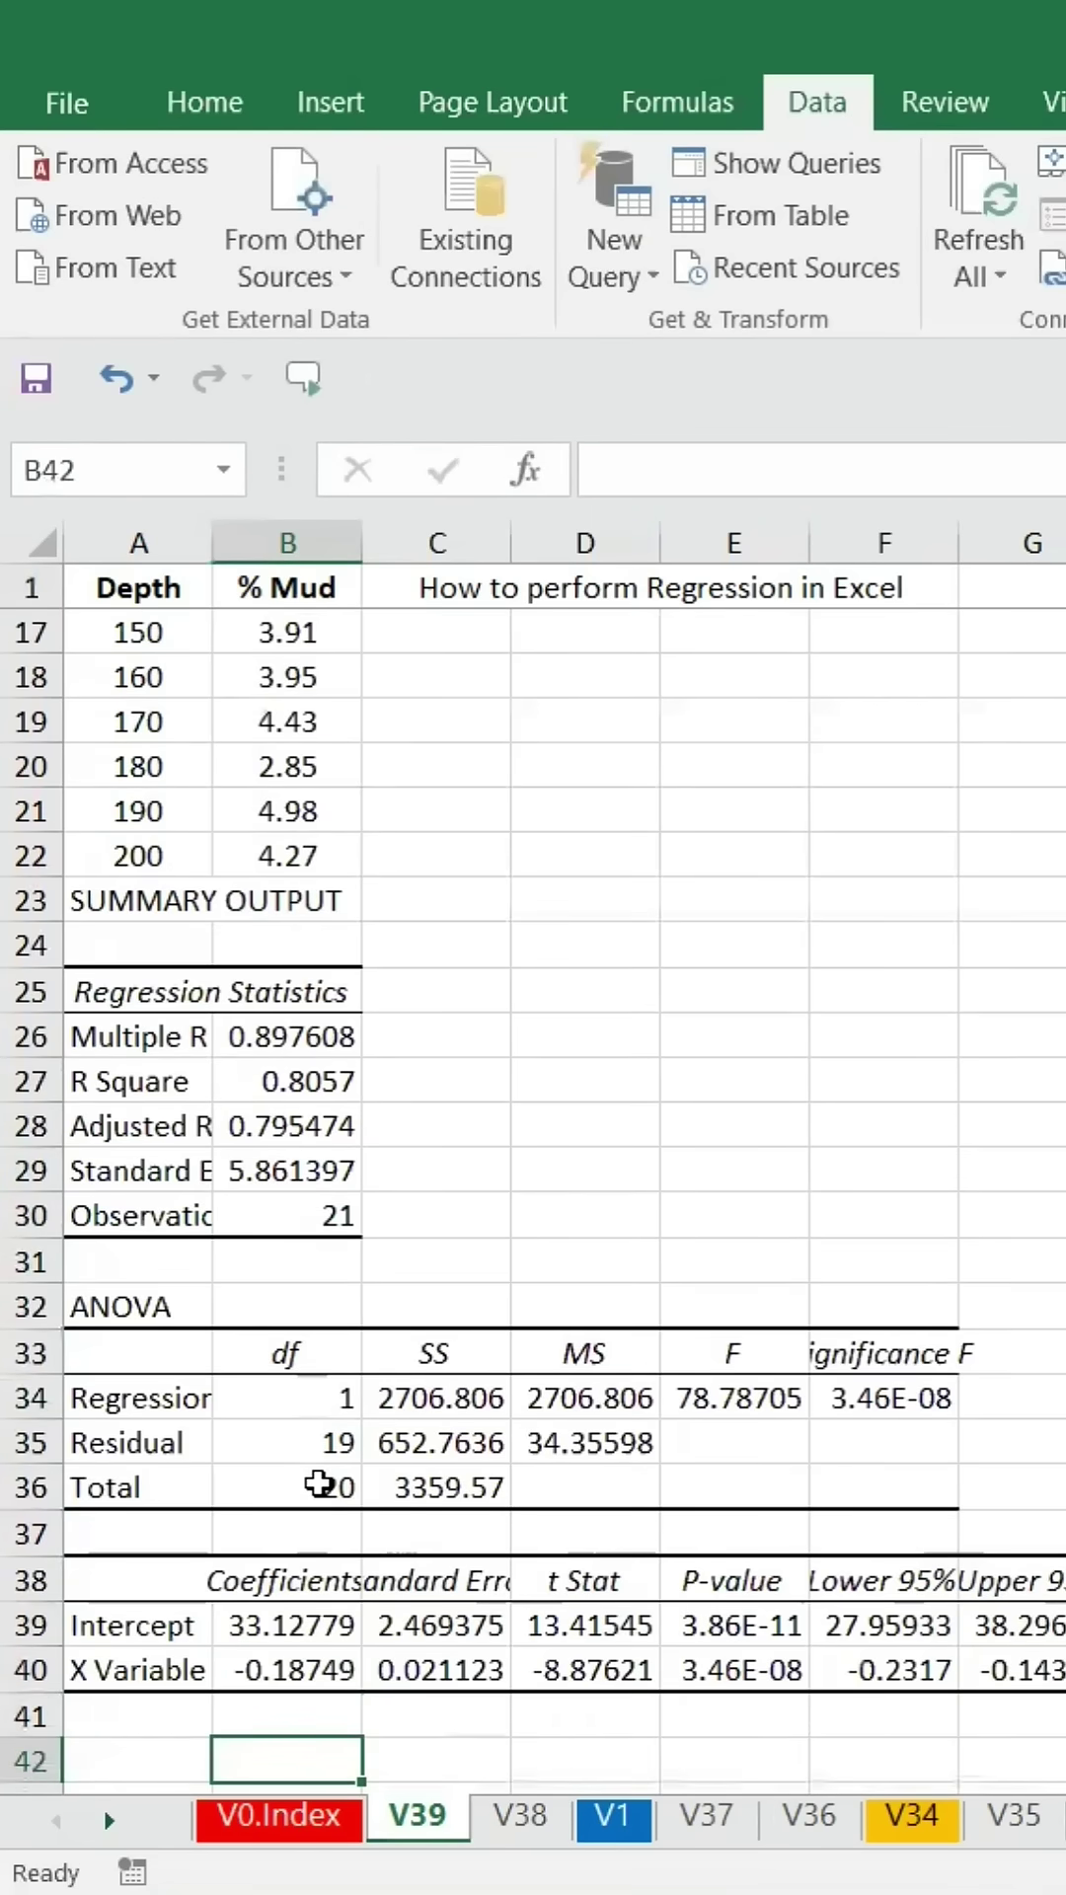